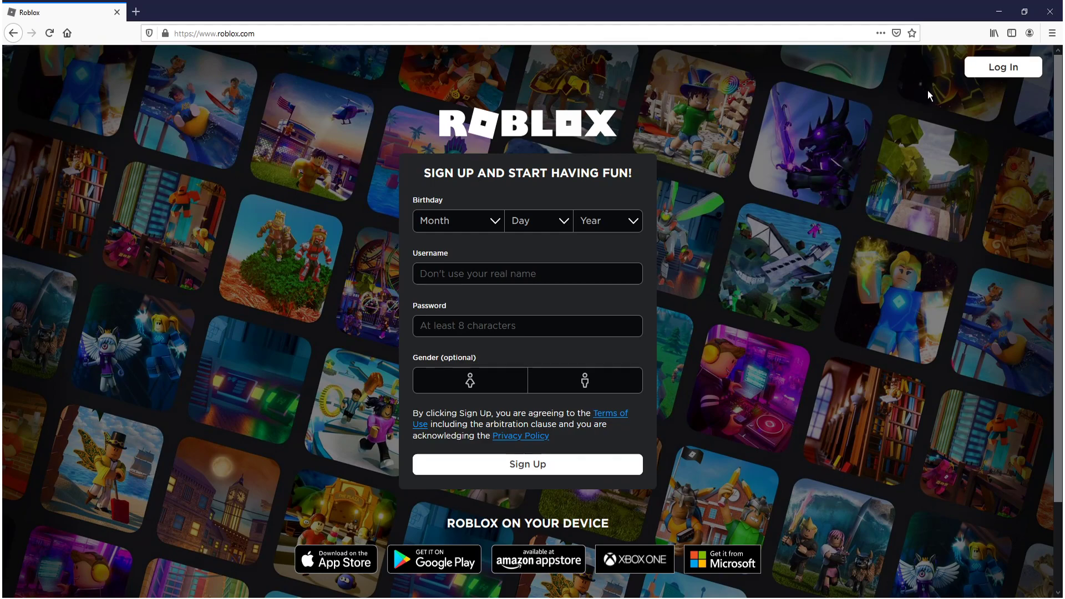
# Sign in to the Roblox website, open Mining Simulator from Continue Playing, and press Play.
pyautogui.click(976, 67)
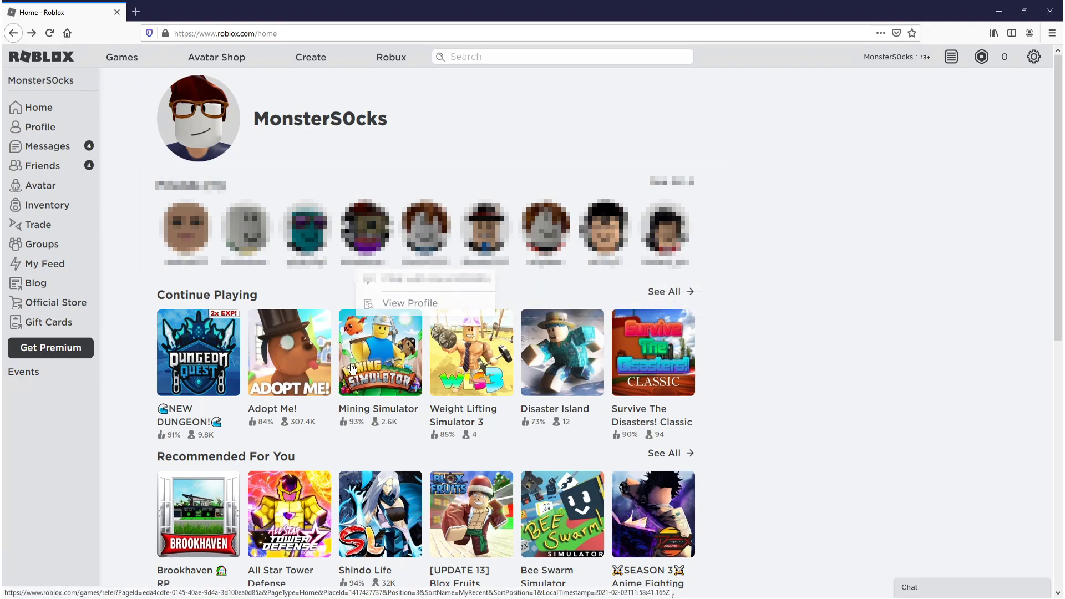
pyautogui.click(370, 369)
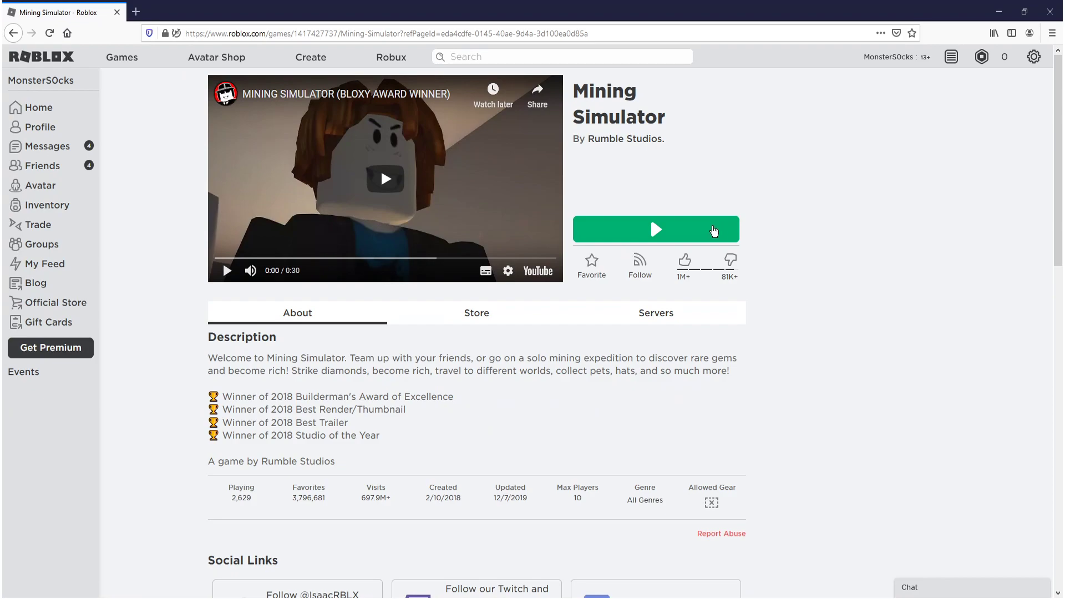
pyautogui.click(706, 231)
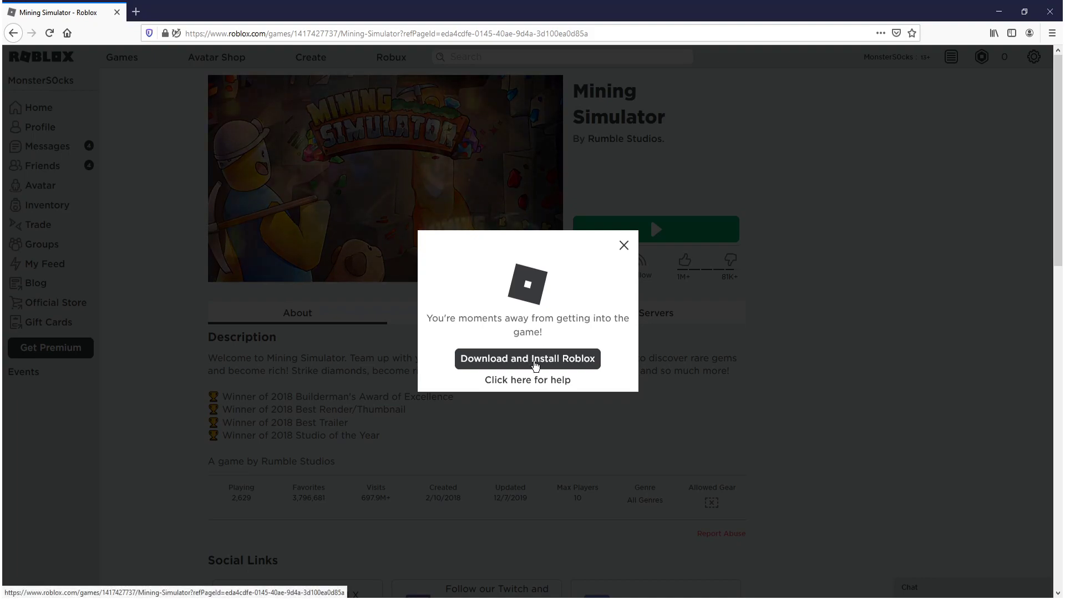
# Download and save RobloxPlayerLauncher.exe, run it, and confirm the successful installation message.
pyautogui.click(530, 360)
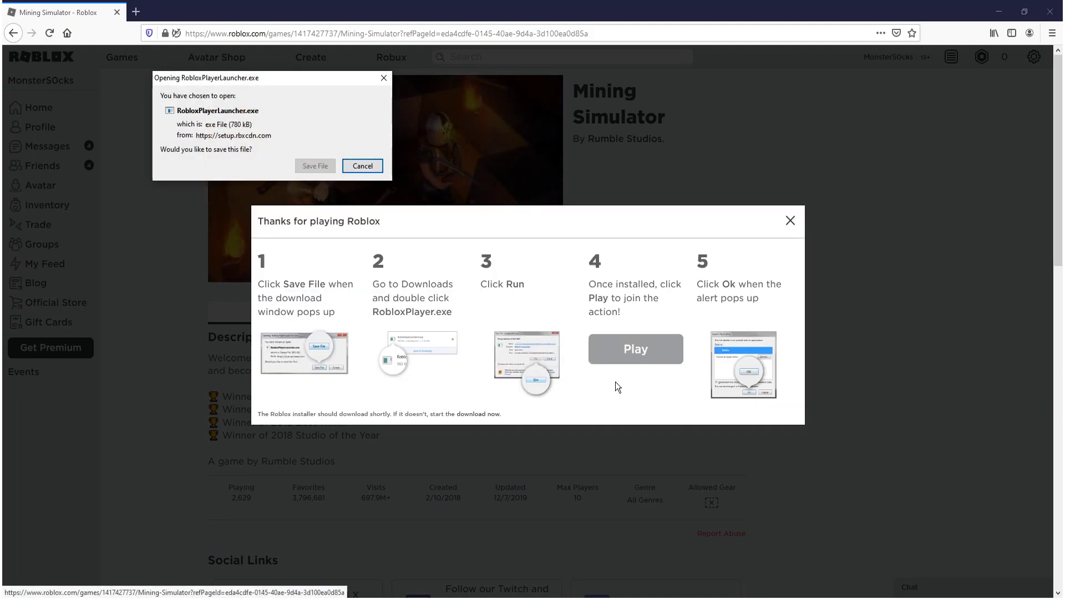
pyautogui.click(315, 166)
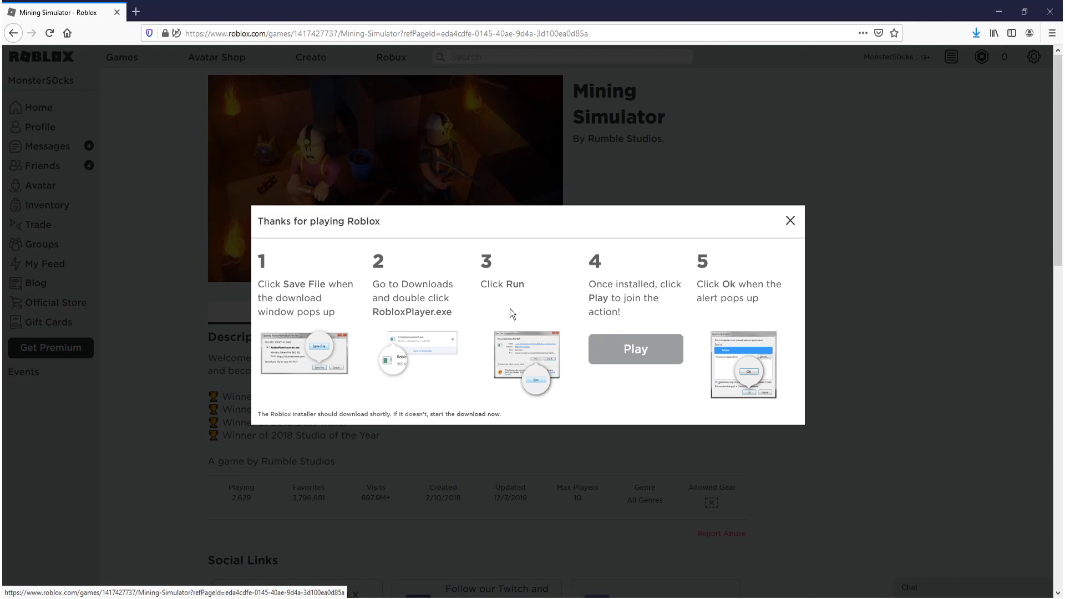
pyautogui.click(975, 30)
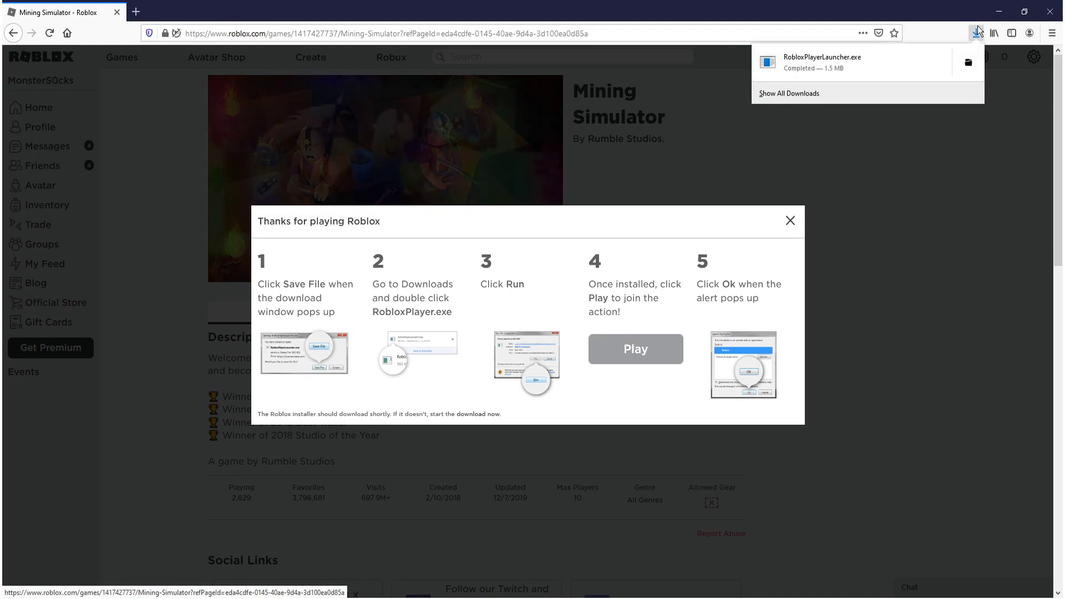
pyautogui.click(900, 56)
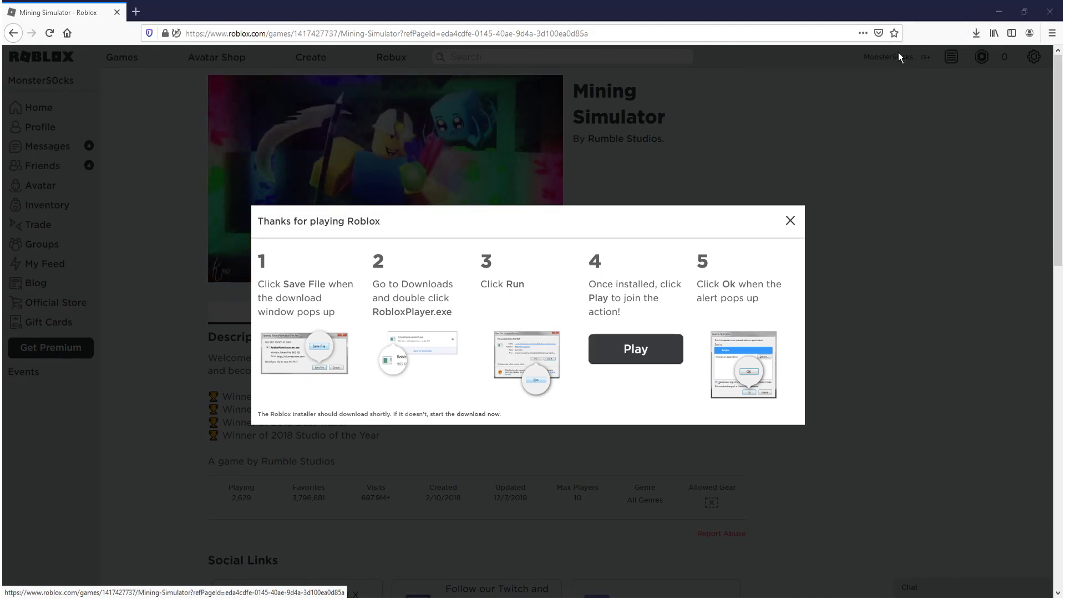
pyautogui.click(996, 12)
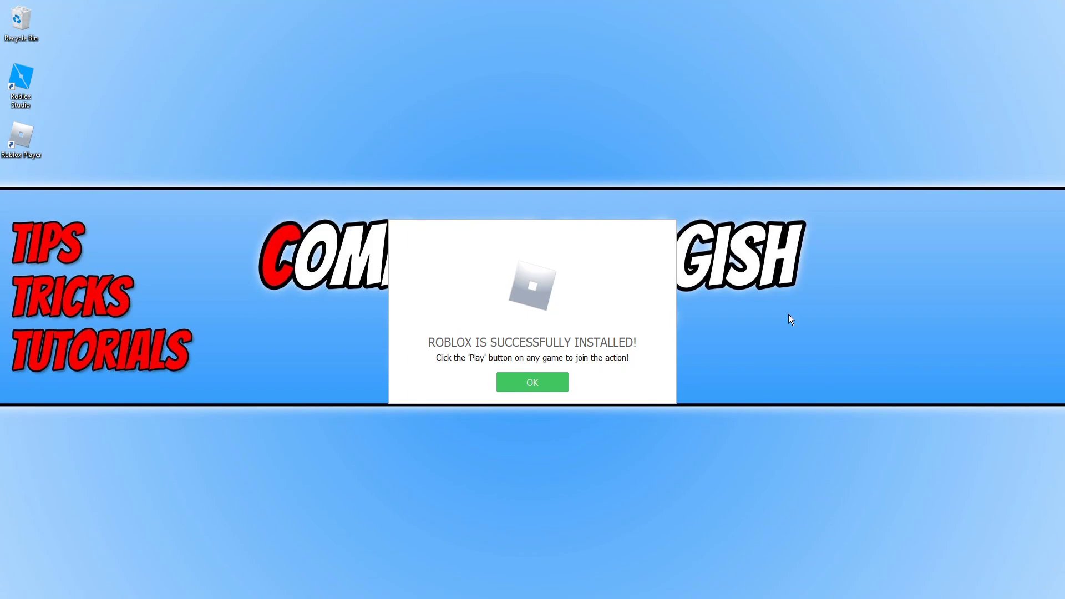
pyautogui.click(536, 388)
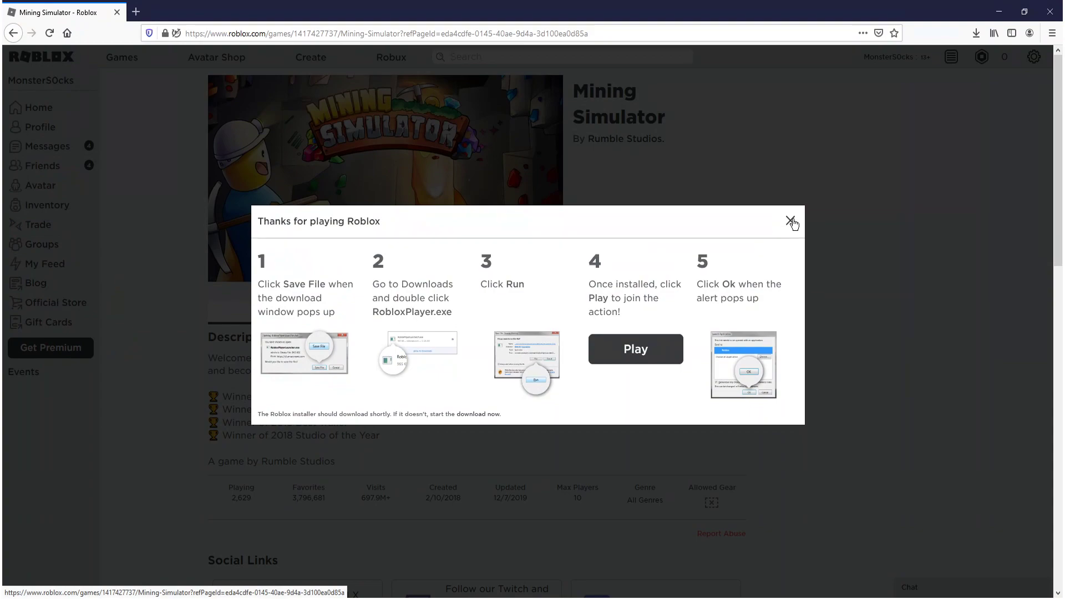
# Relaunch Mining Simulator, always opening roblox-player links with the Desktop Roblox Player.
pyautogui.click(791, 221)
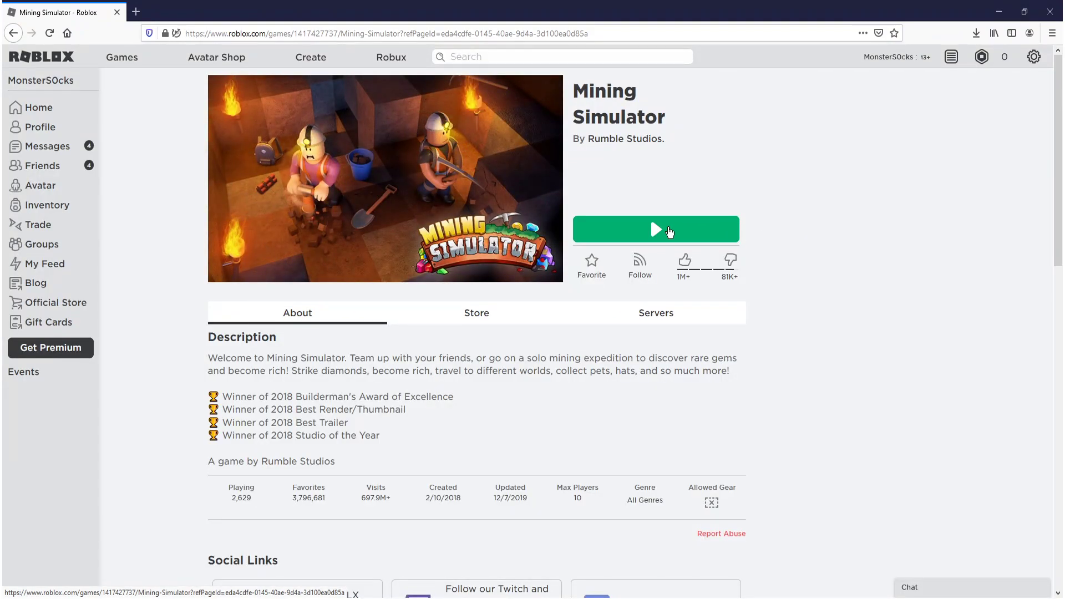
pyautogui.click(668, 231)
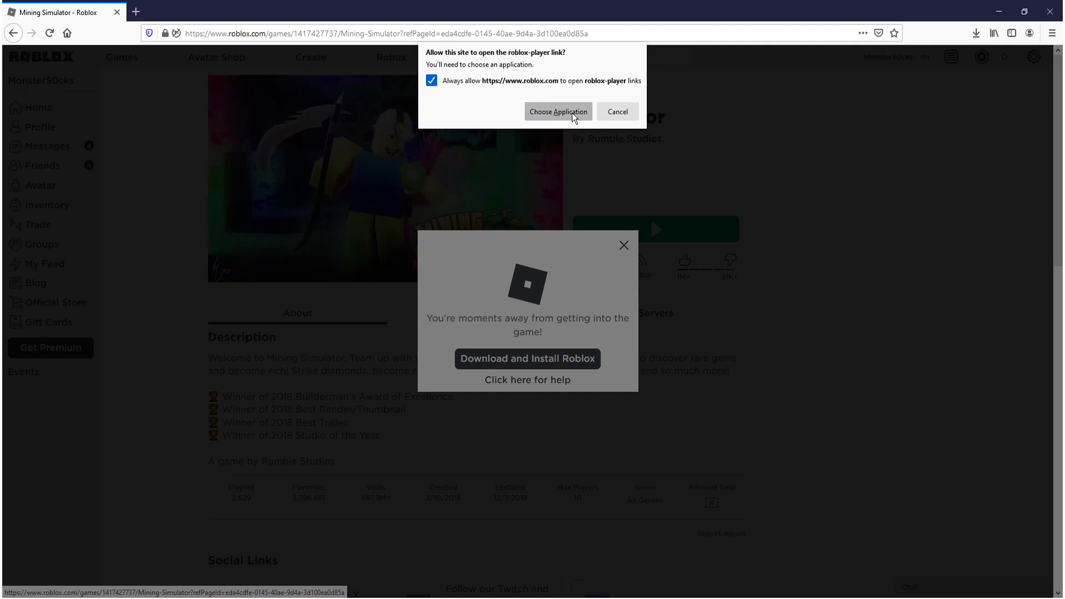
pyautogui.click(573, 113)
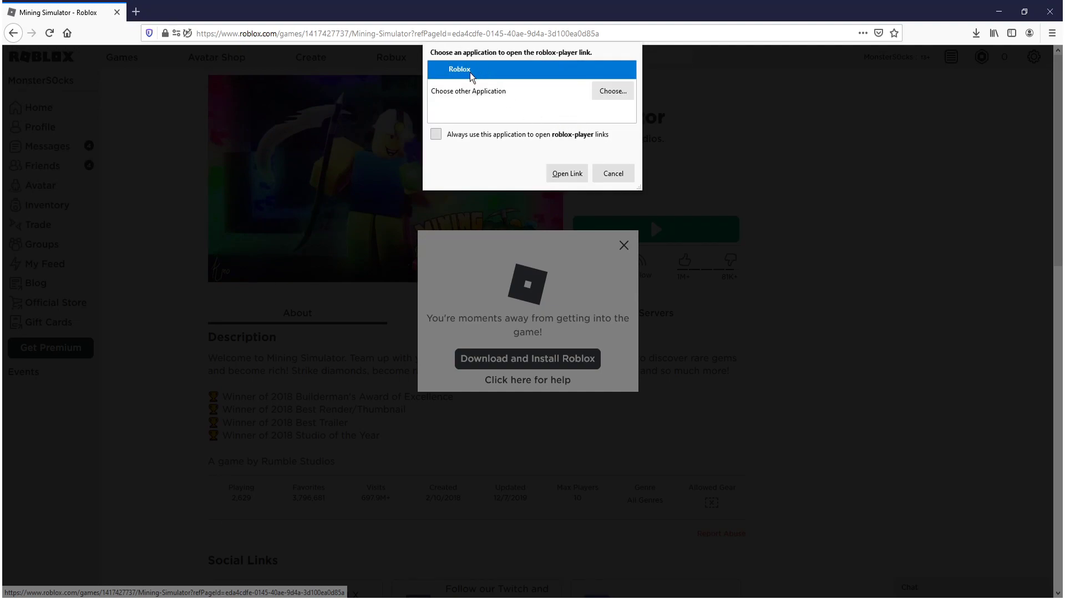
pyautogui.click(435, 135)
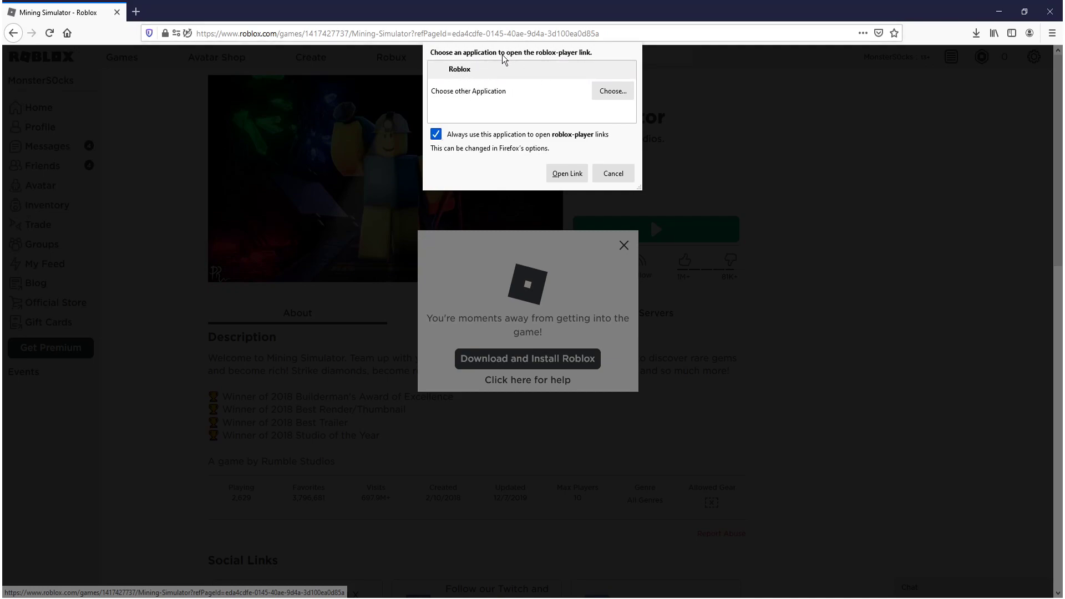
pyautogui.click(621, 97)
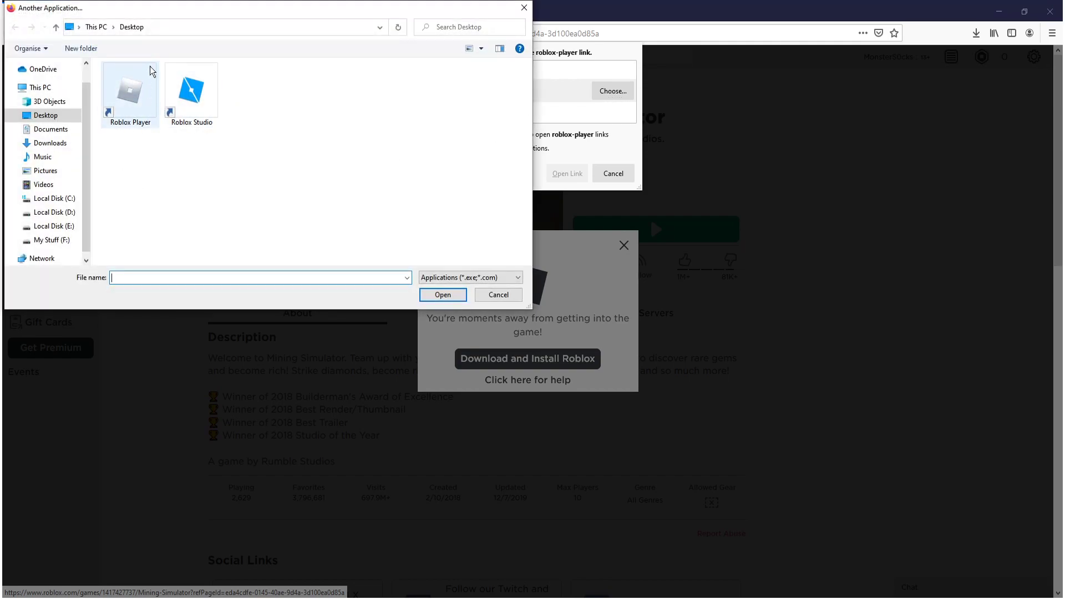
pyautogui.click(139, 96)
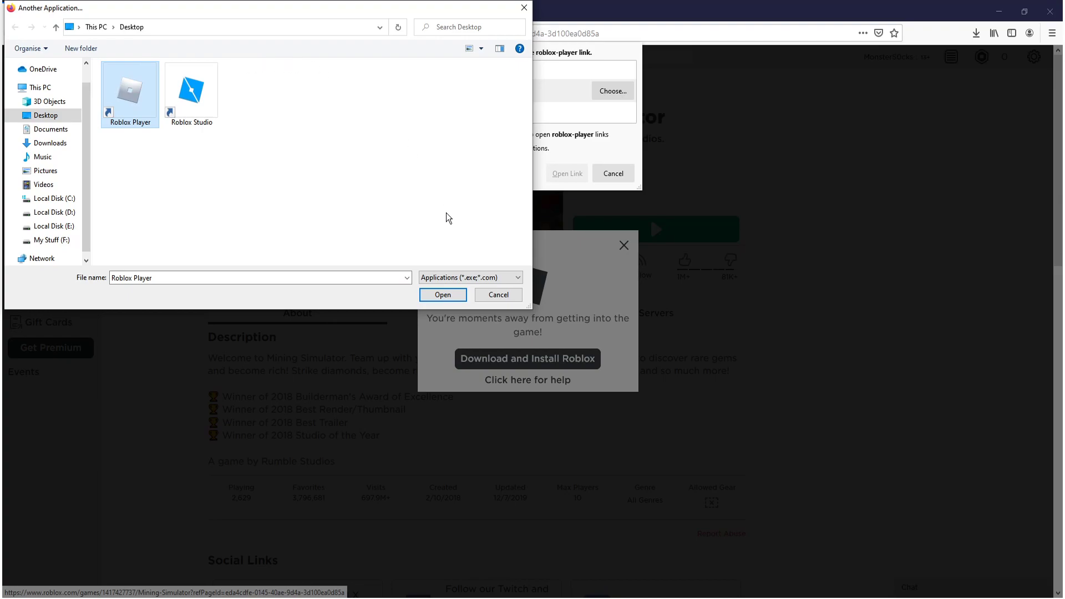
pyautogui.click(450, 298)
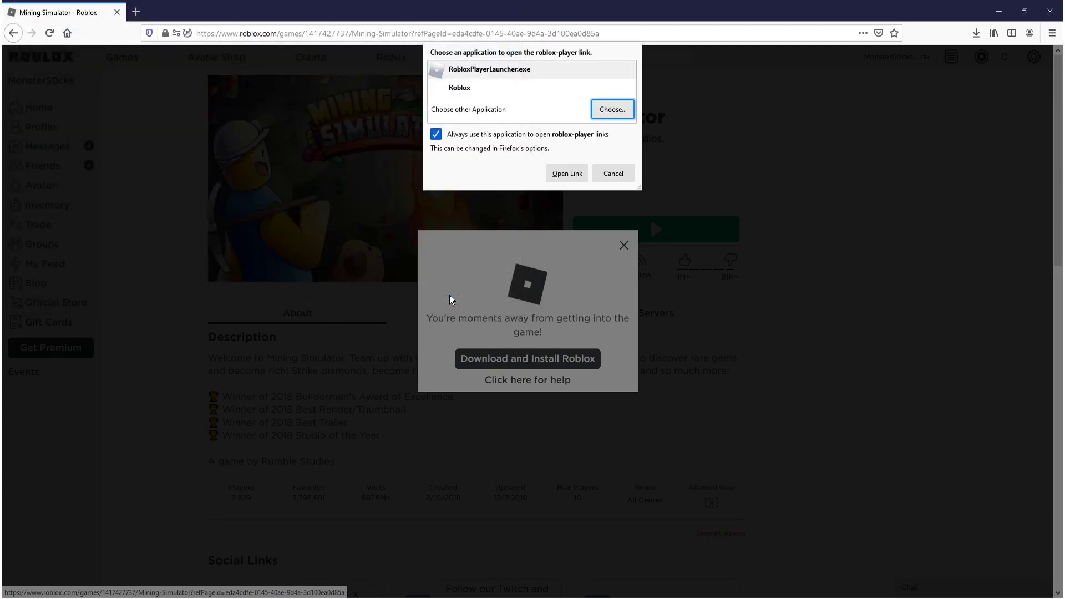
pyautogui.click(567, 174)
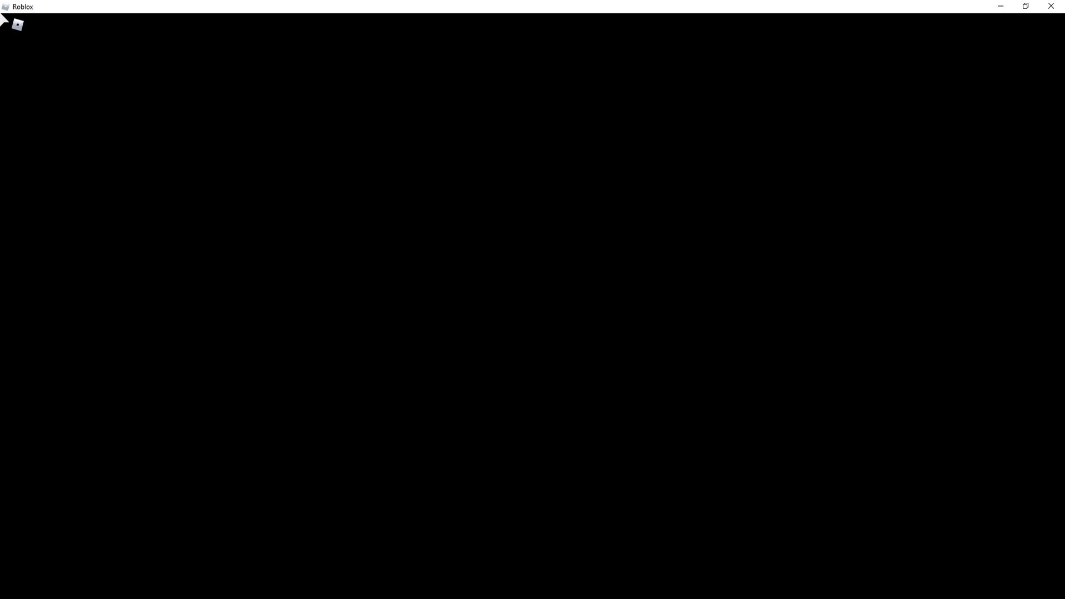
# Close the loaded Roblox Player game window.
pyautogui.click(1051, 6)
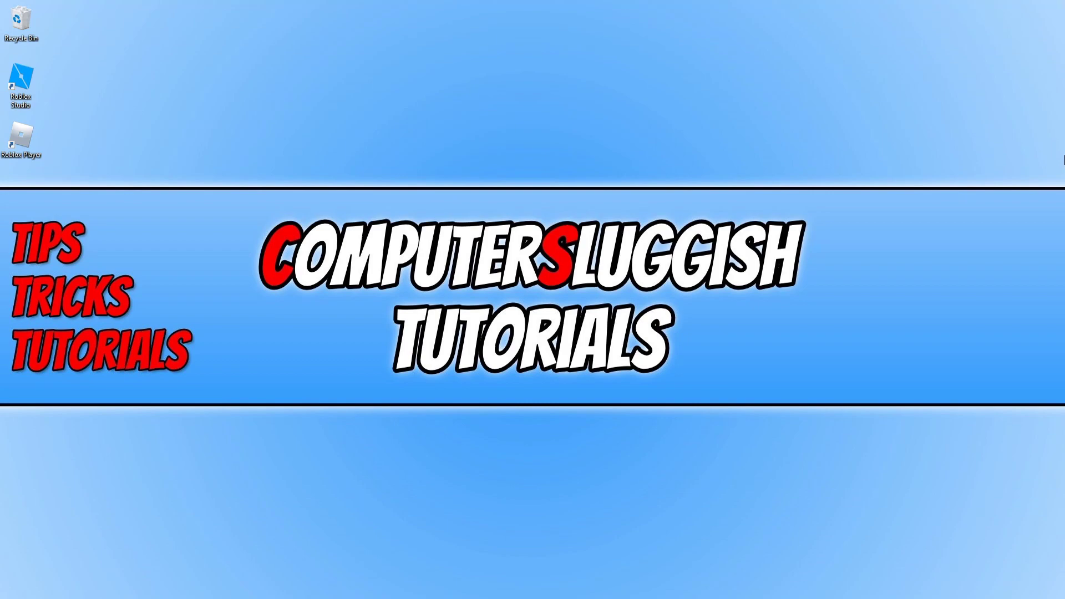
# Open Microsoft Store through the Windows search by typing store.
pyautogui.press('super')
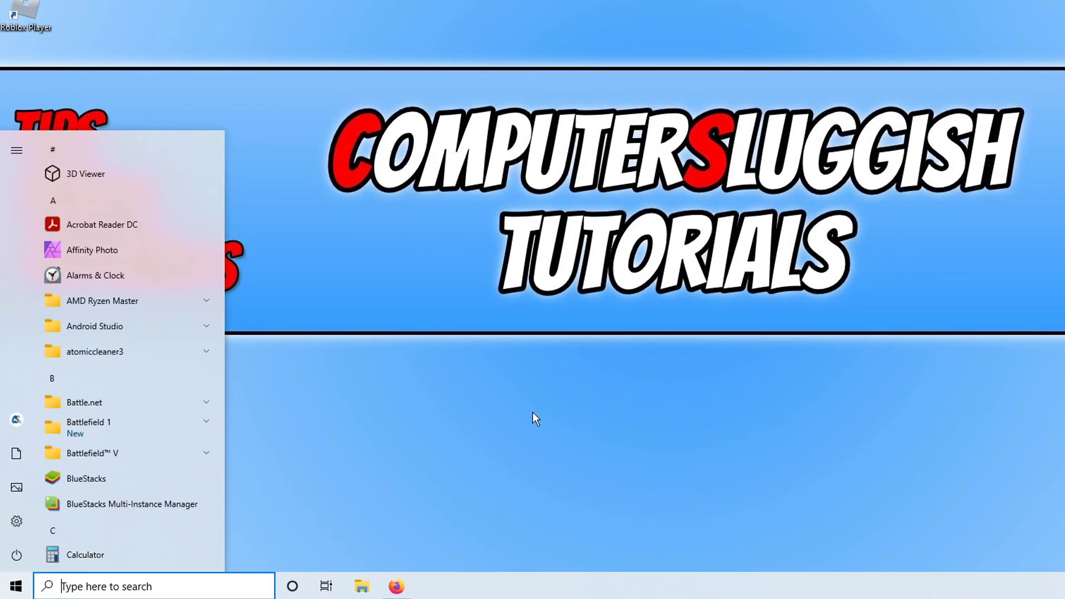
pyautogui.write('store')
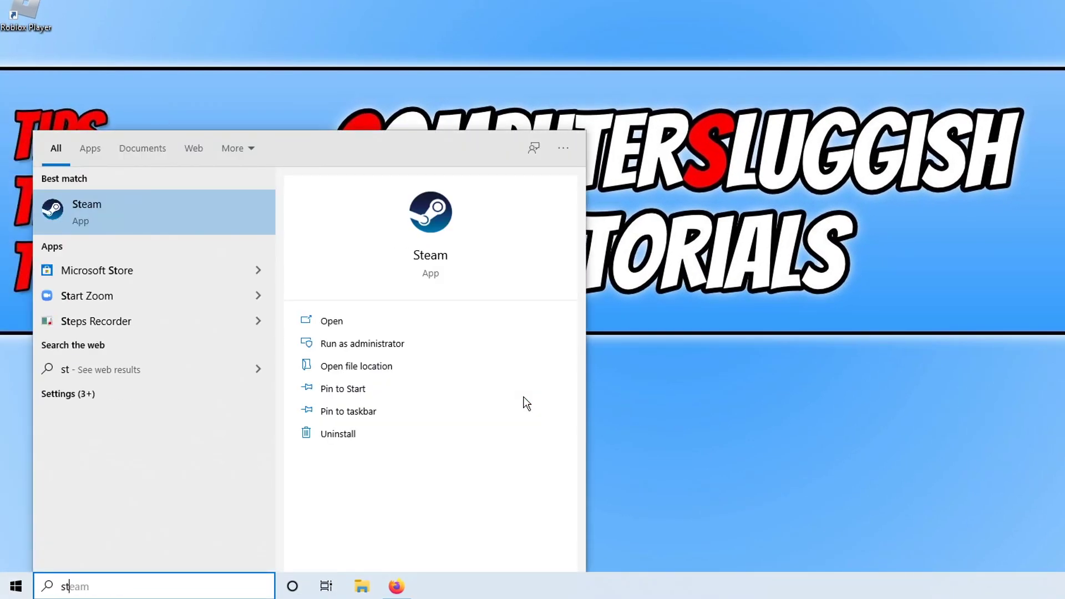
pyautogui.click(218, 222)
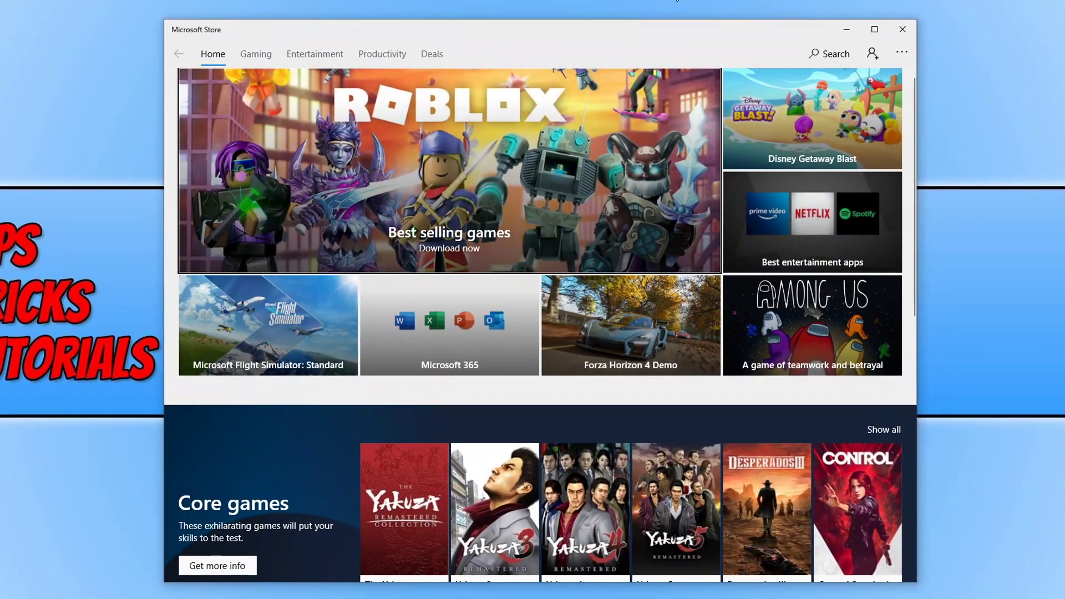
# Search the Store for roblox.
pyautogui.click(817, 54)
pyautogui.click(790, 53)
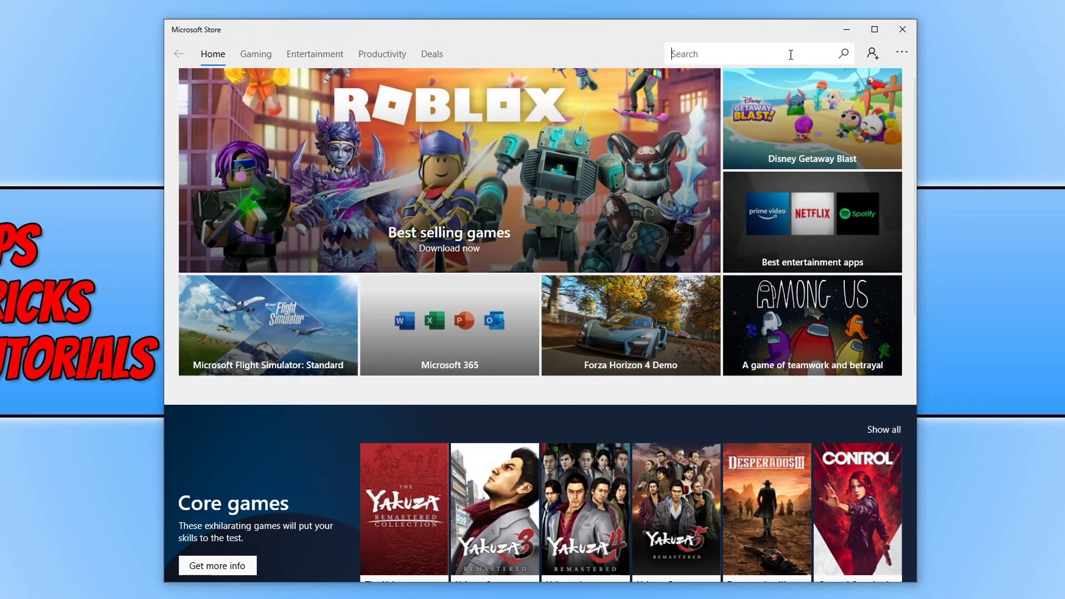
pyautogui.write('roblox')
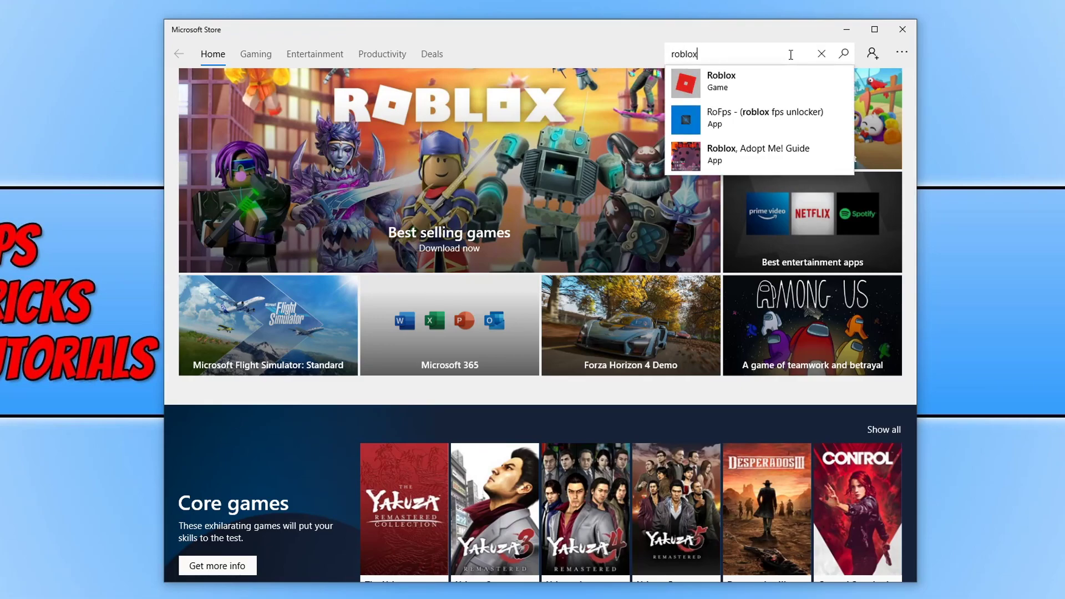
# Open the Roblox suggestion and Get the 117.3 MB app until it shows installed.
pyautogui.click(760, 76)
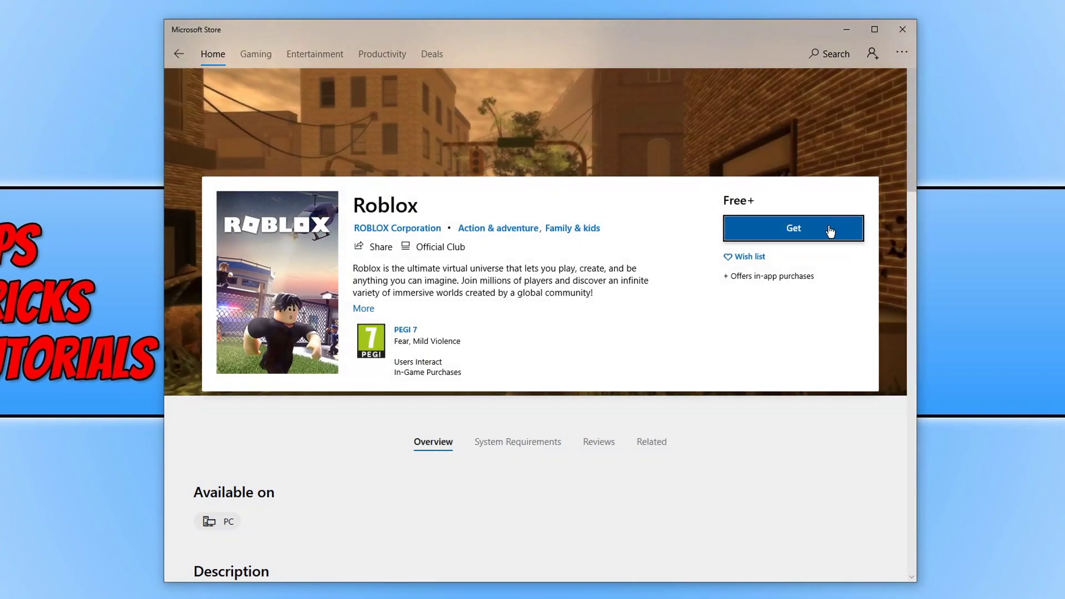
pyautogui.click(830, 228)
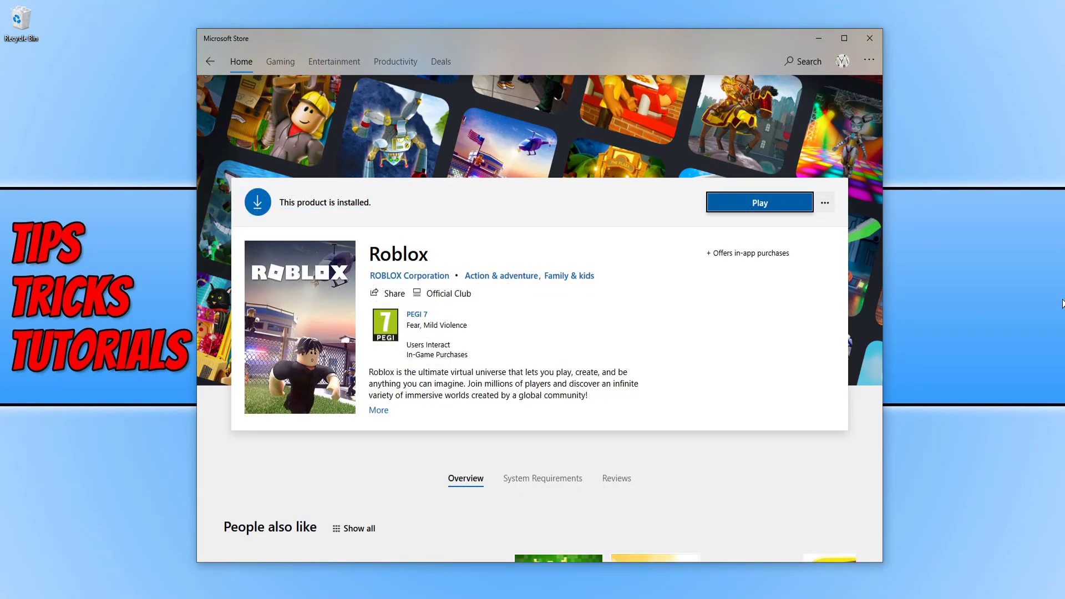
# Launch Roblox from the Store, log in, and open the Mining Simulator game page.
pyautogui.click(767, 203)
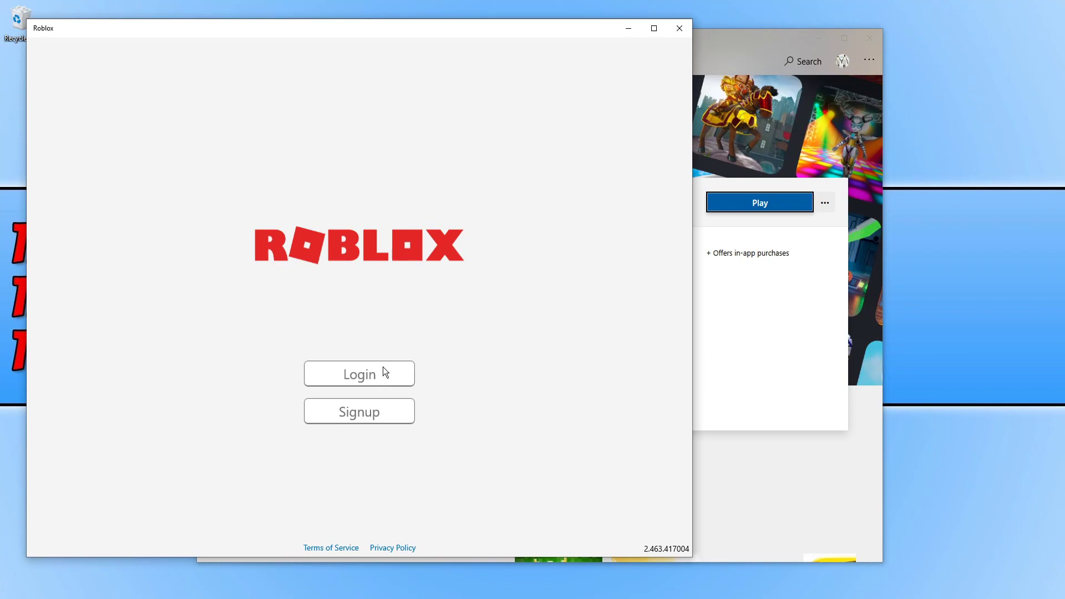
pyautogui.click(385, 382)
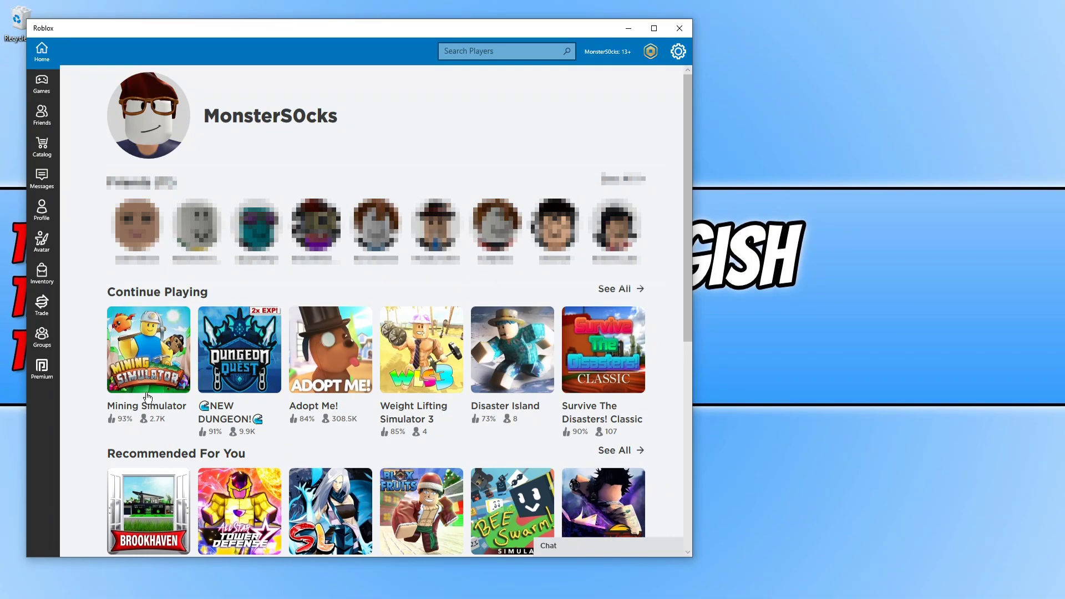
pyautogui.click(151, 370)
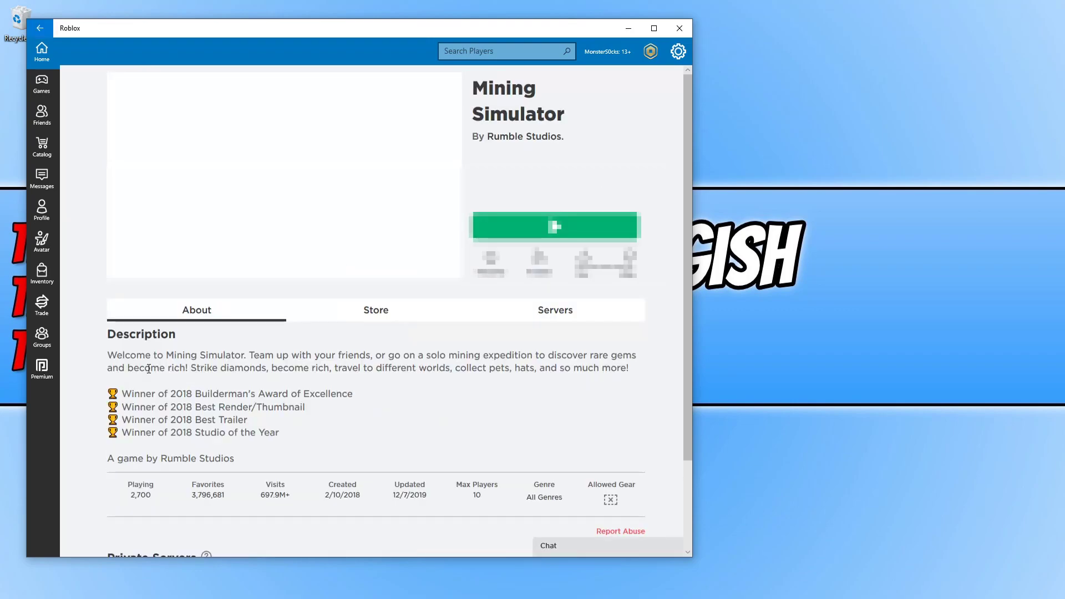
# Press the green Play button to start Mining Simulator joining a server.
pyautogui.click(567, 216)
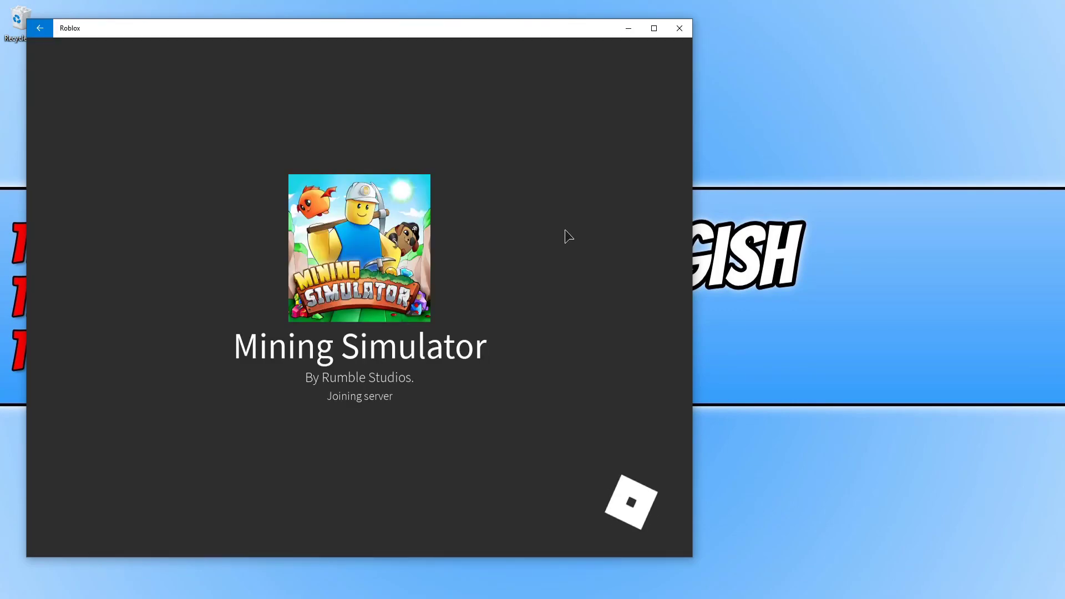